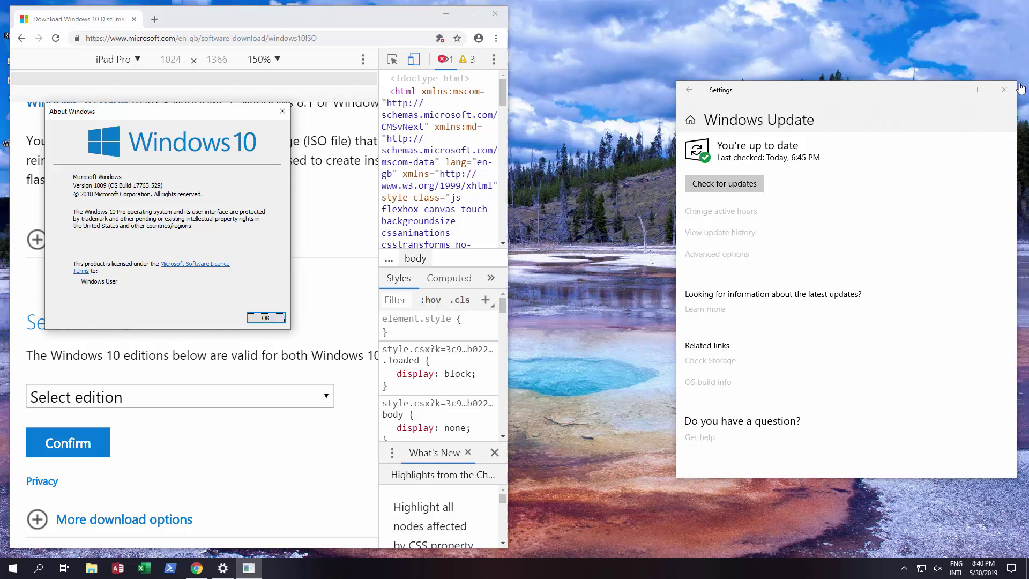
Close the Windows Update settings window and dismiss the About Windows version box
click(1002, 92)
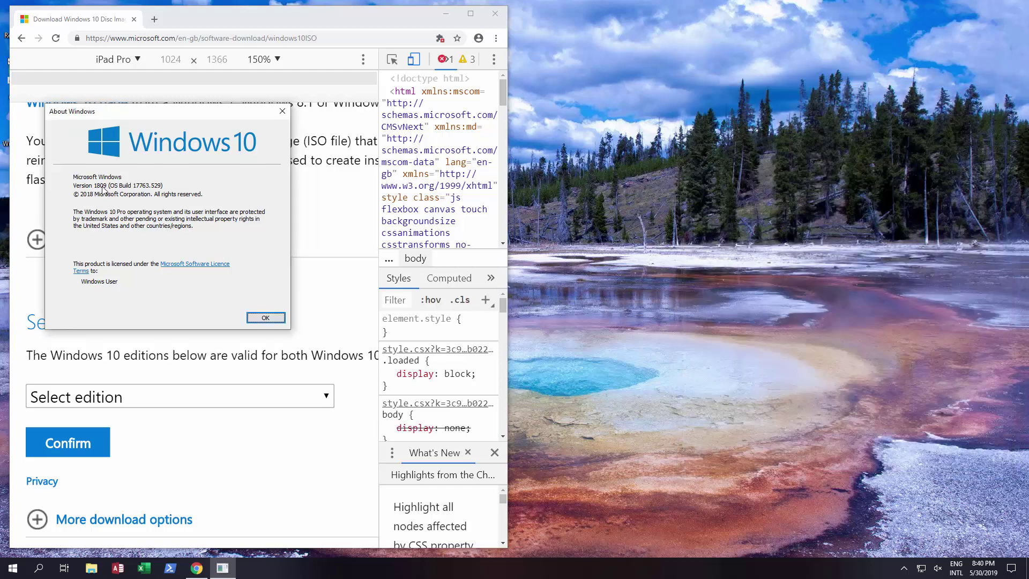
click(266, 318)
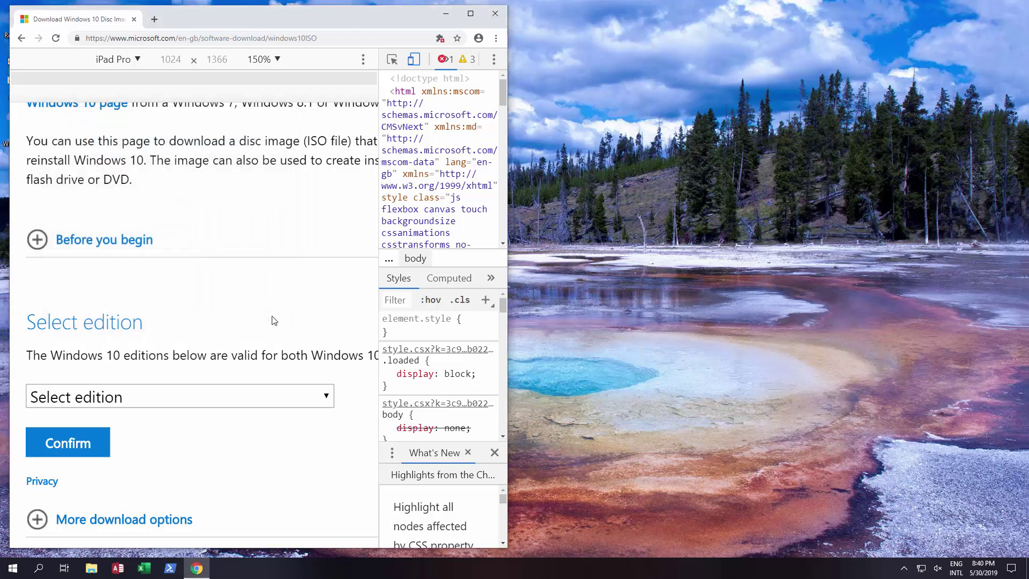
Maximize Chrome and scroll through the iPad-emulated Windows 10 ISO download page
click(472, 14)
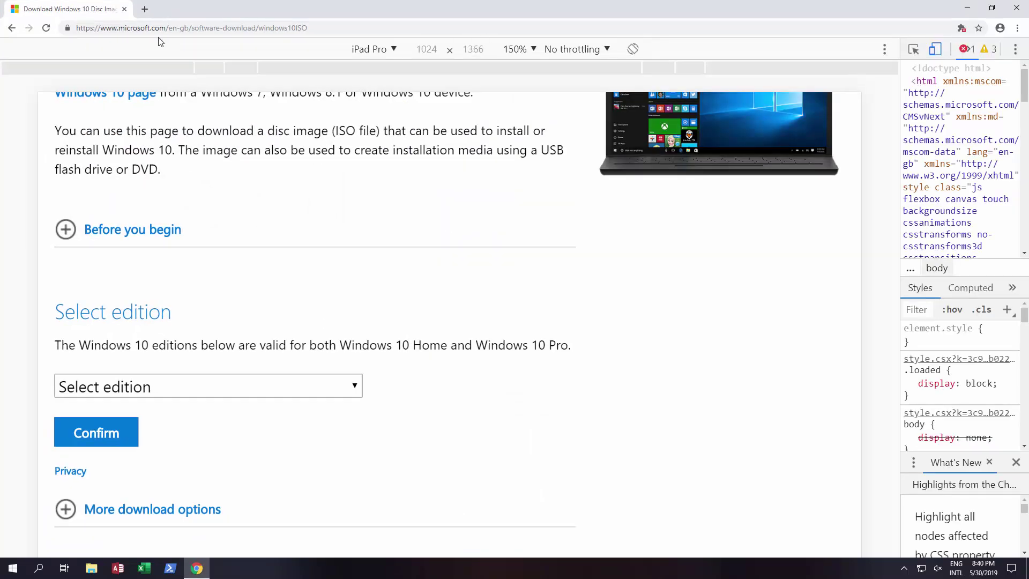
scroll(301, 185, up, 4)
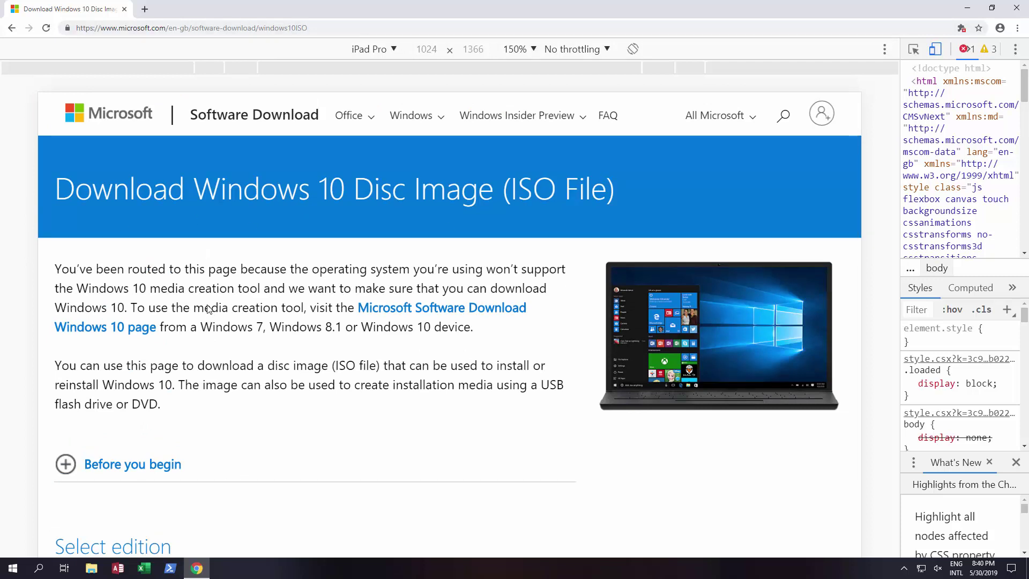
scroll(210, 262, down, 4)
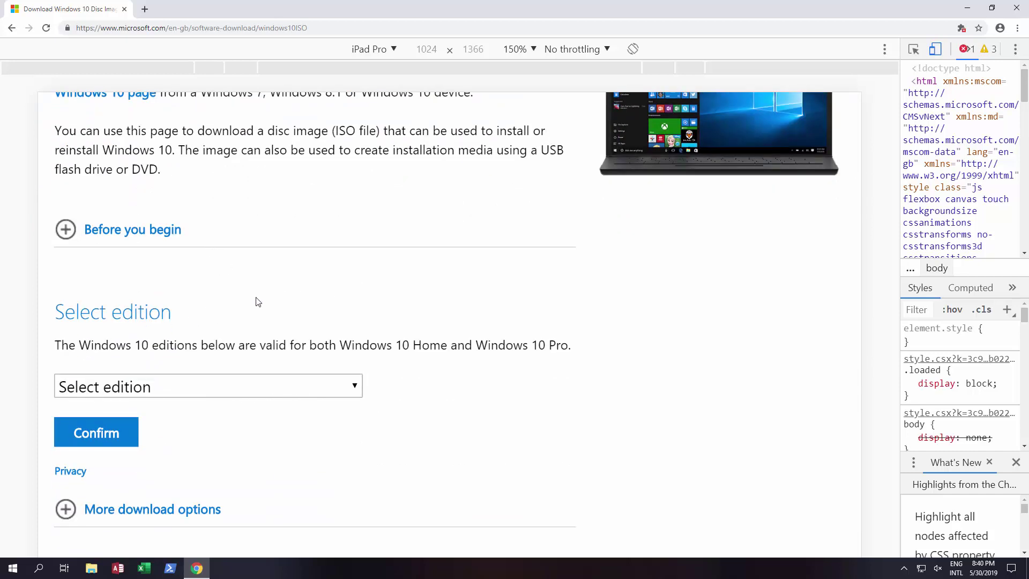
scroll(257, 302, up, 4)
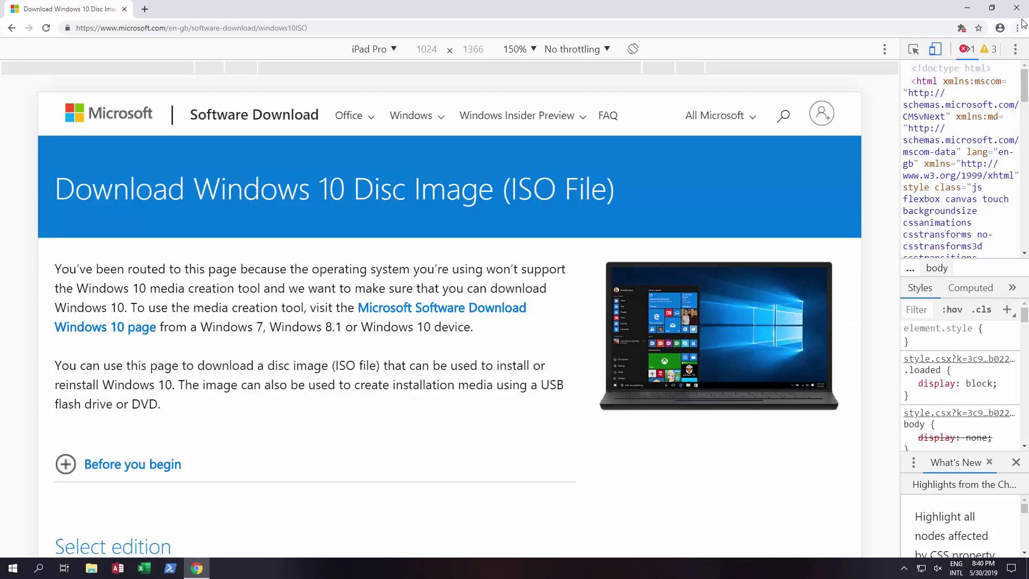
click(1018, 28)
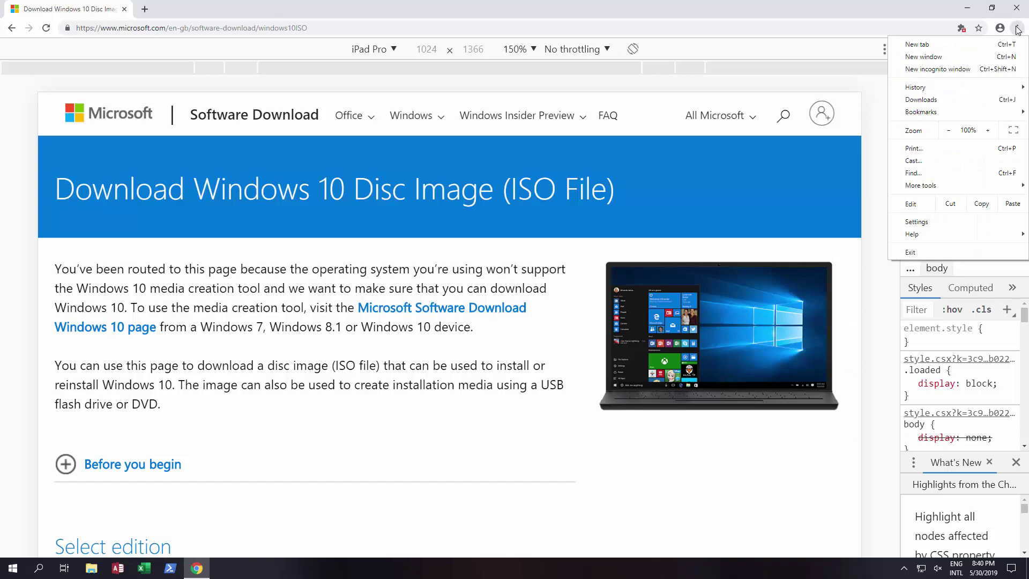
mouse_move(920, 190)
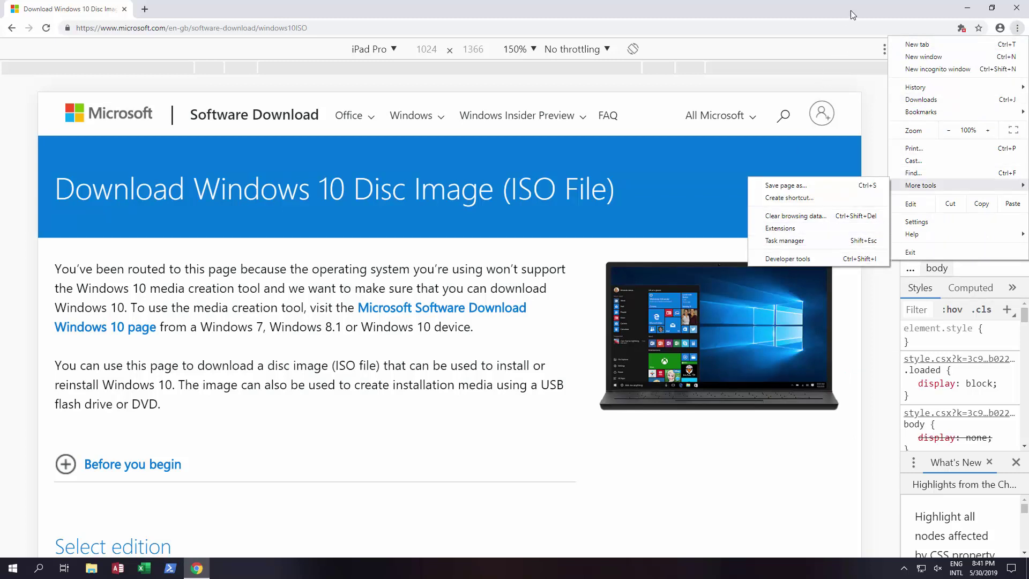
click(793, 259)
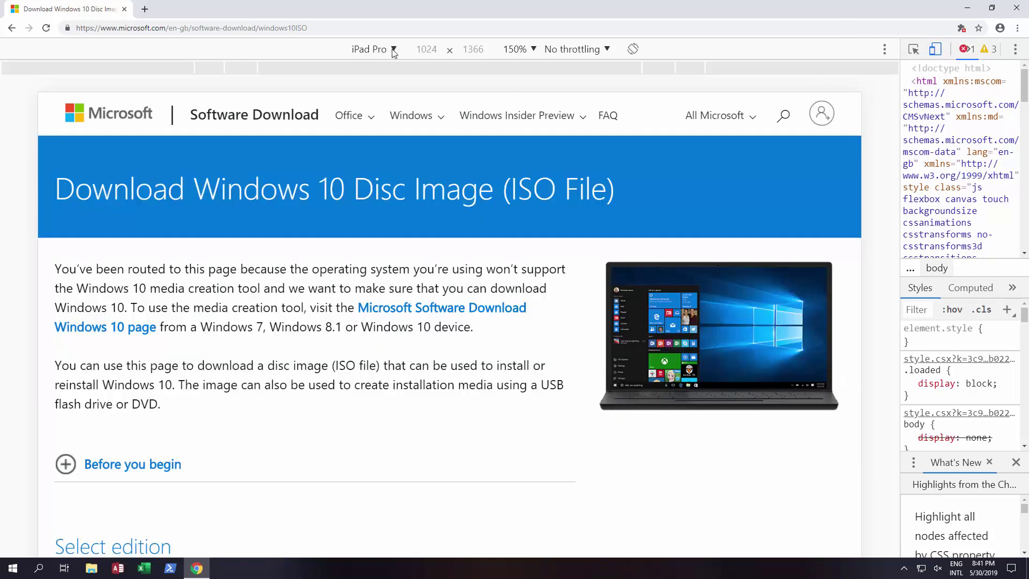
click(394, 50)
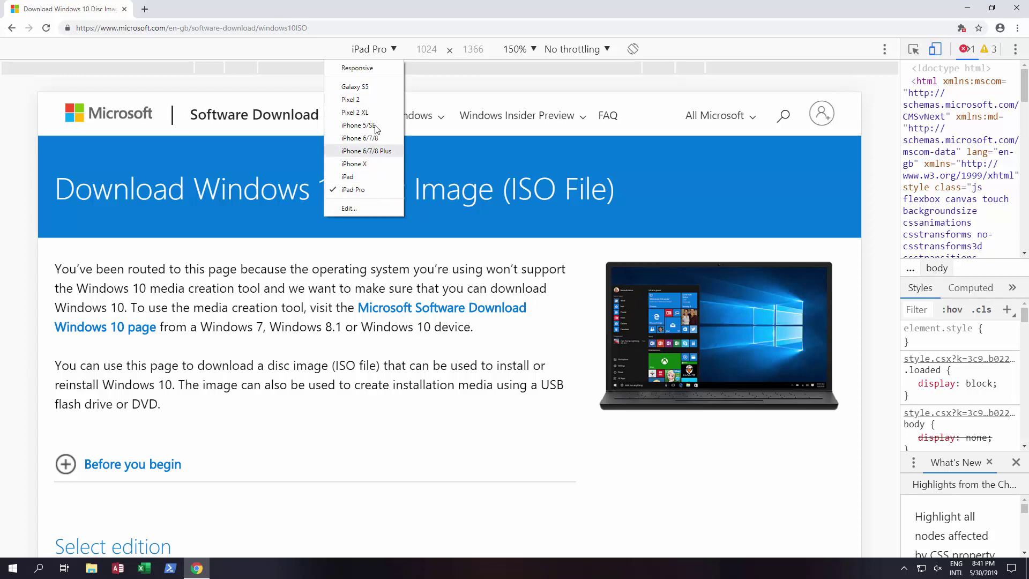
scroll(471, 211, down, 4)
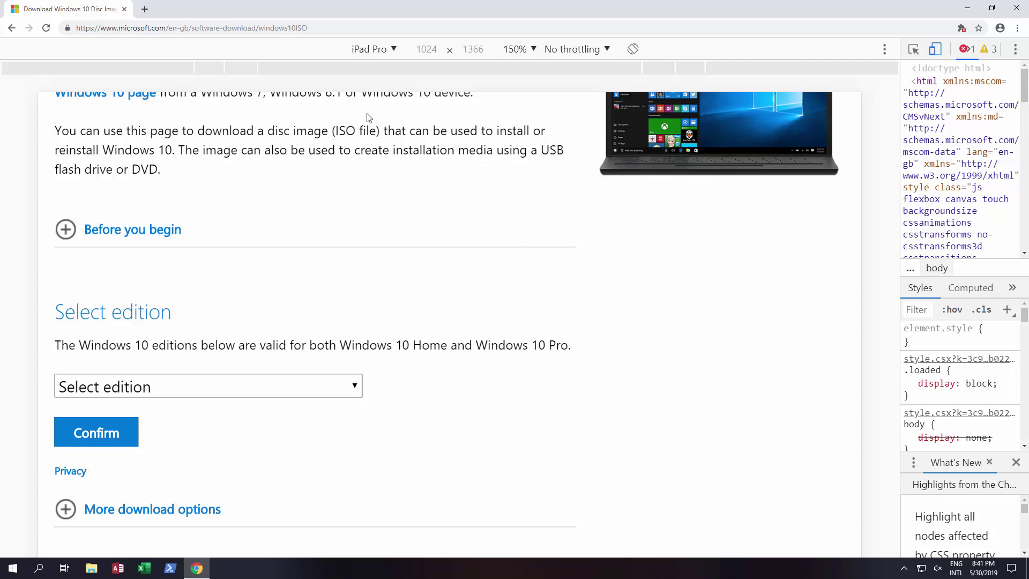
Select Windows 10 (May 2019 Update) as the edition and confirm it
click(355, 390)
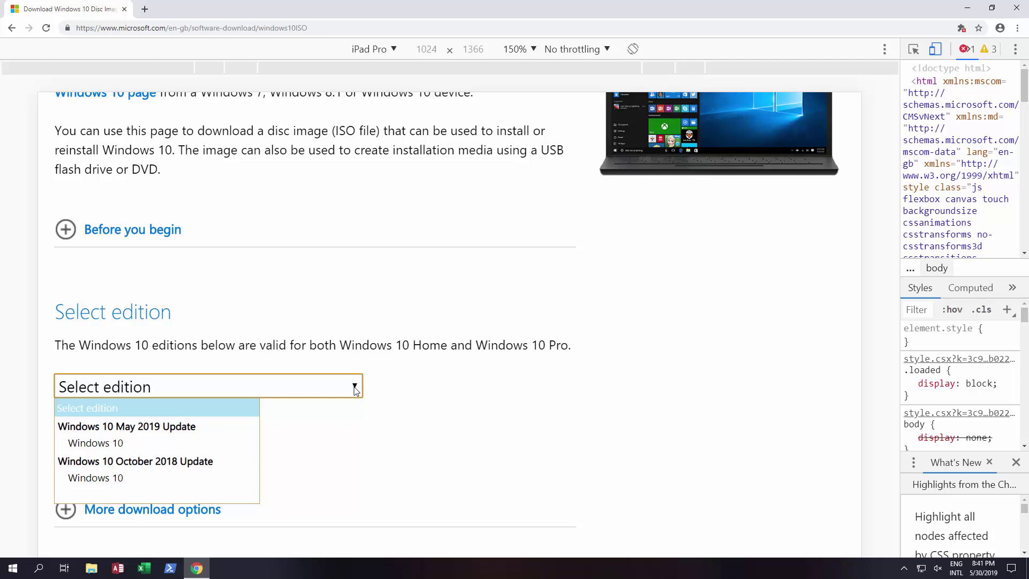
click(116, 444)
click(115, 441)
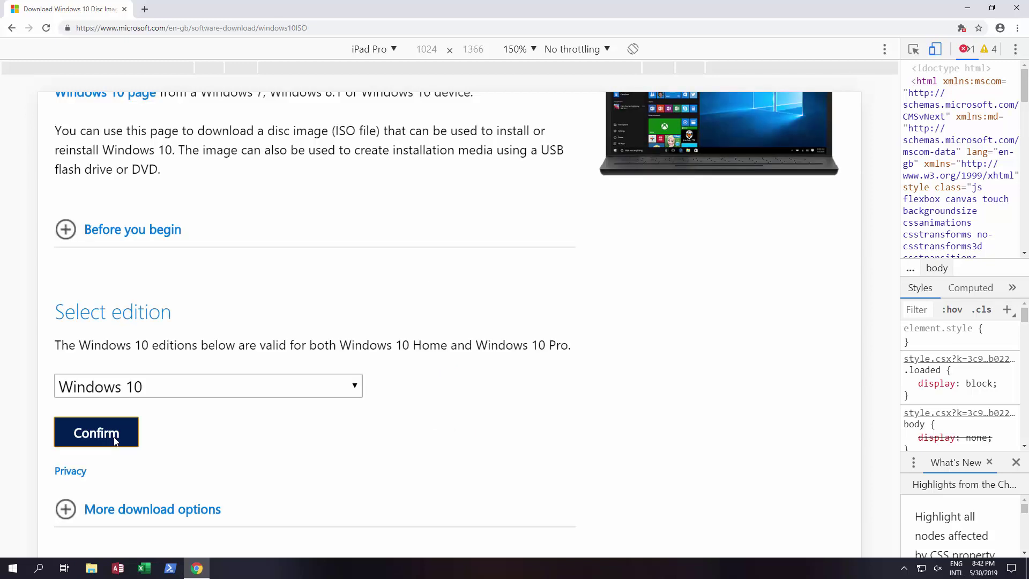
Choose English International as the product language and confirm to request download links
scroll(369, 399, down, 3)
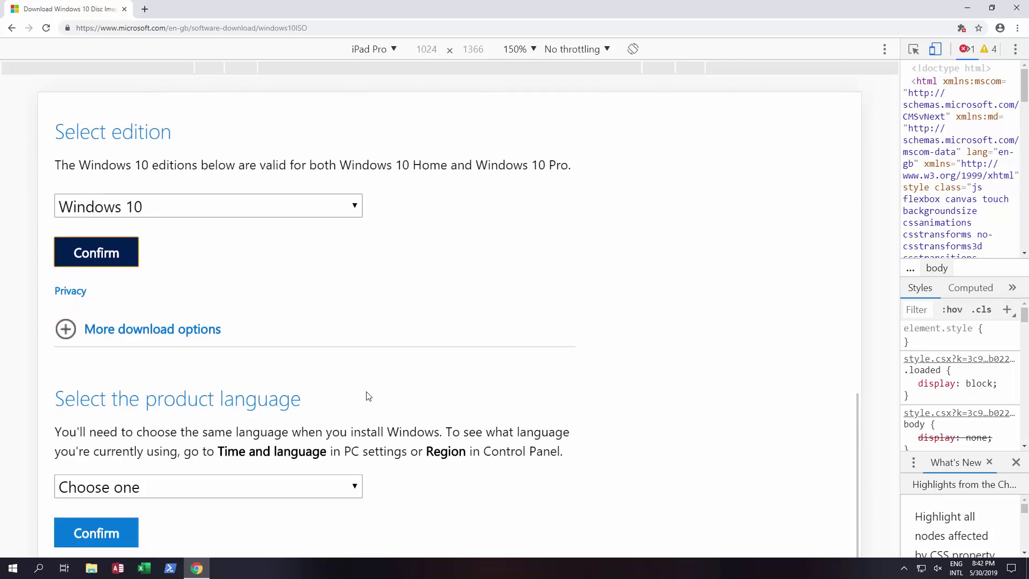
click(356, 486)
click(357, 485)
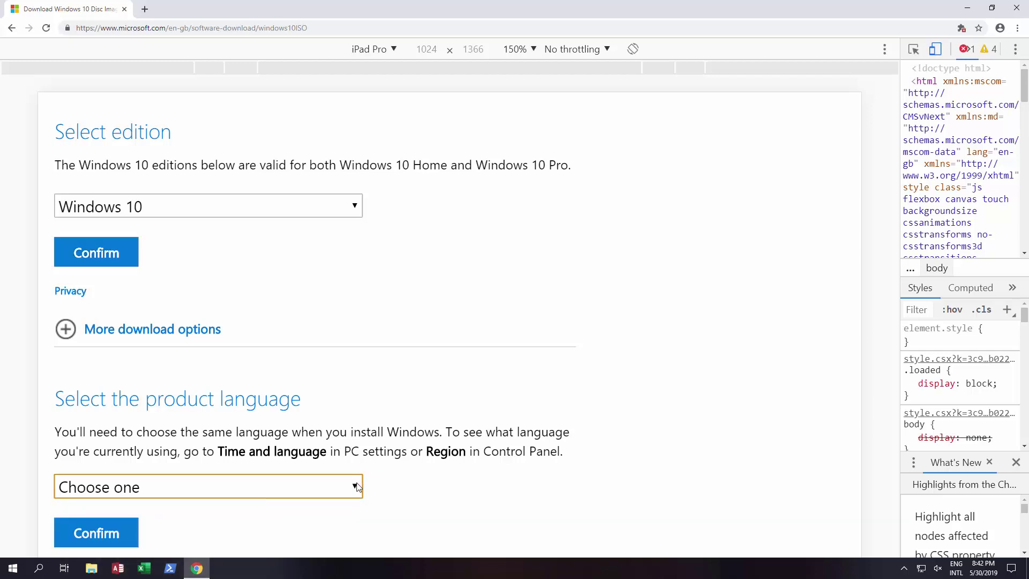
click(358, 487)
click(444, 470)
click(161, 487)
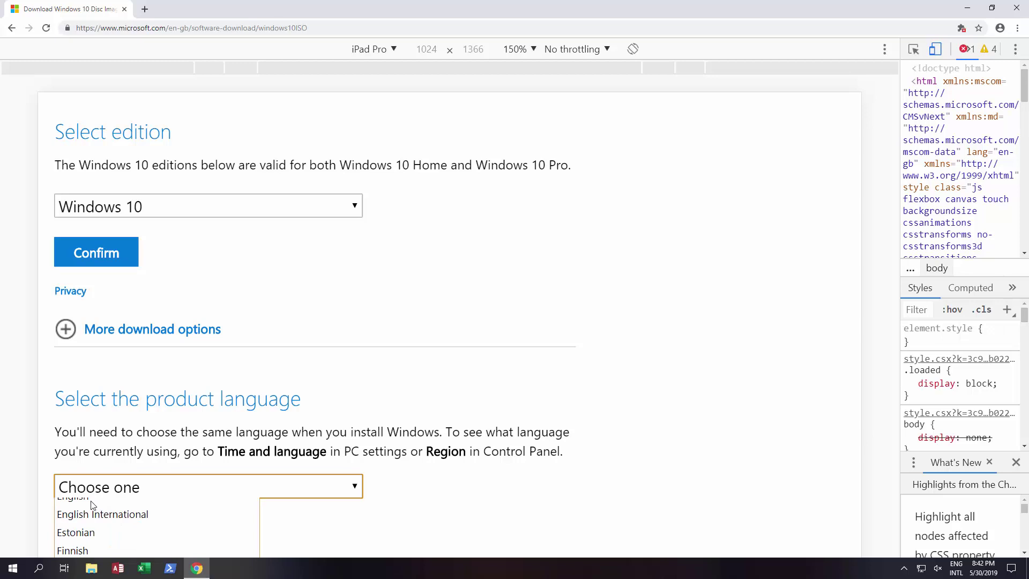
click(103, 515)
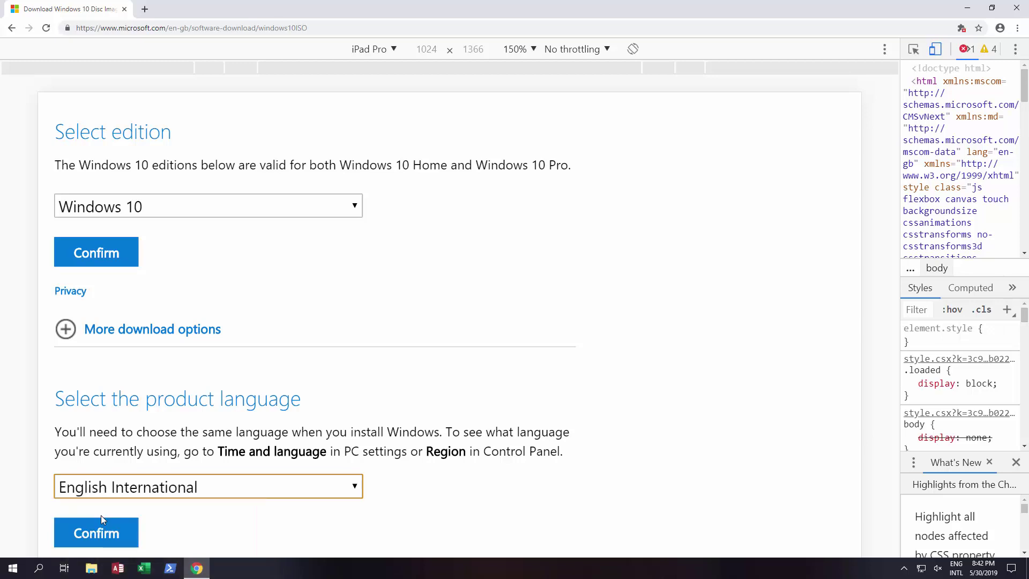
click(117, 529)
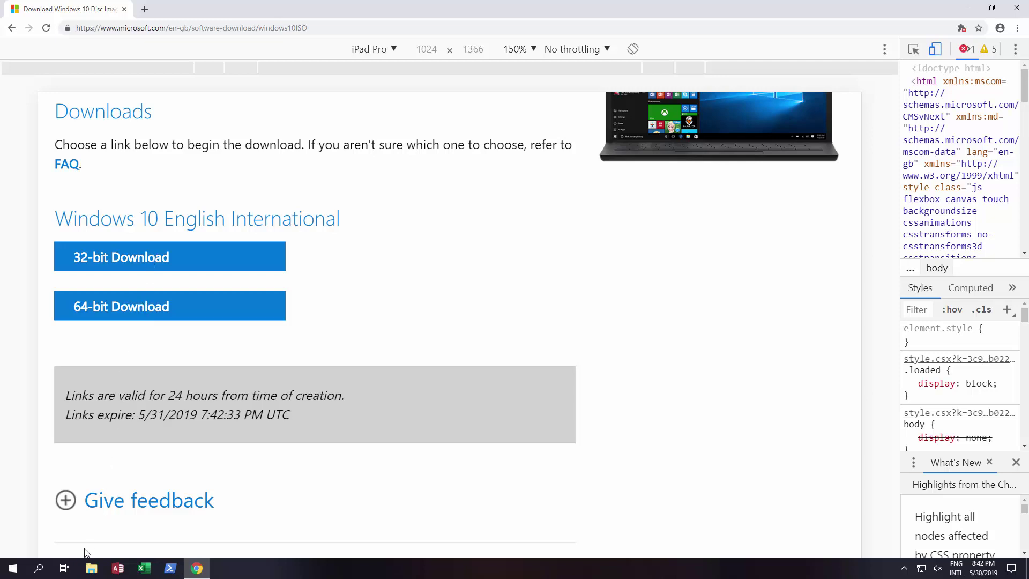
Close Chrome once the 32-bit and 64-bit download links are shown
click(1017, 8)
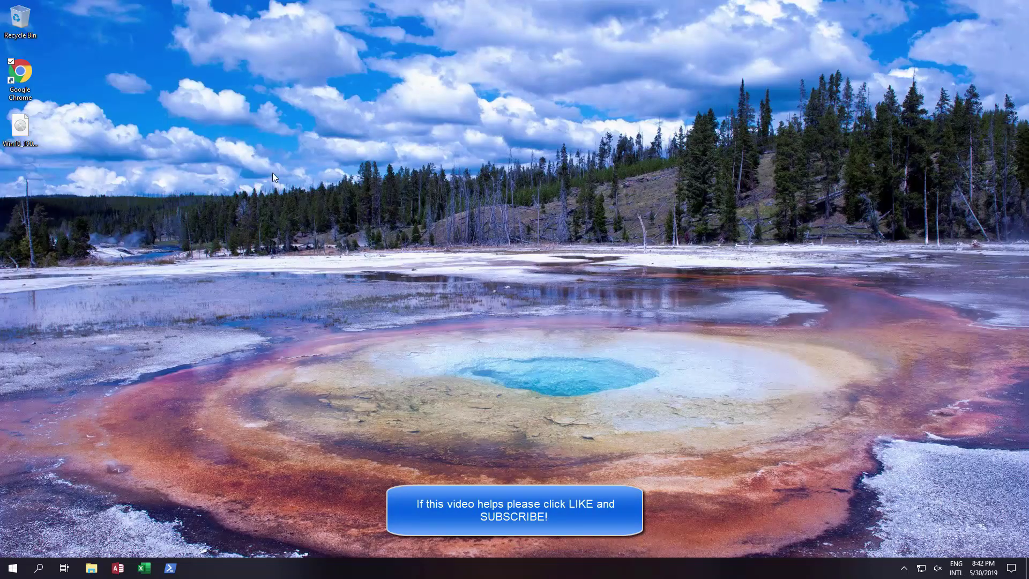
click(92, 569)
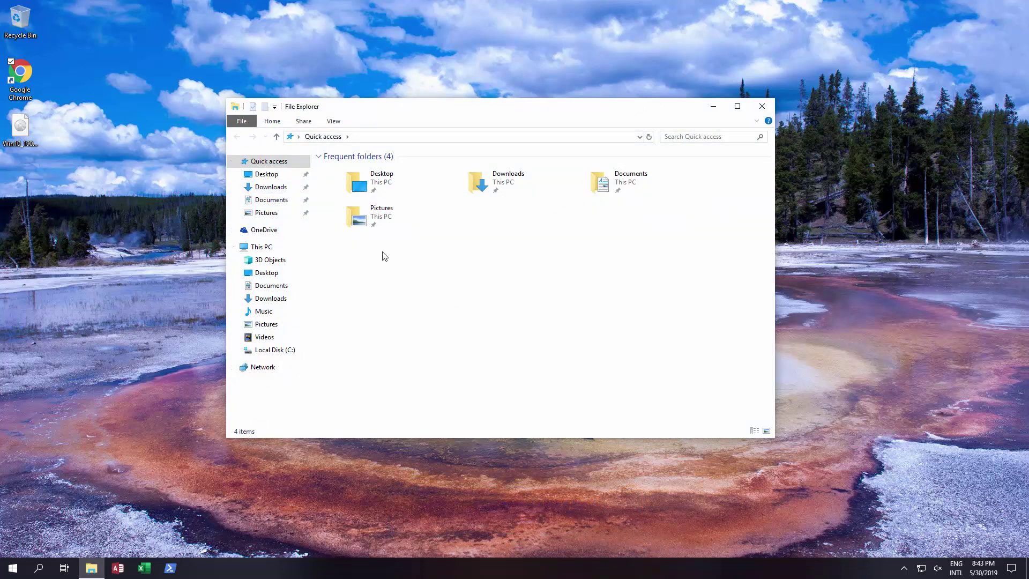
click(762, 113)
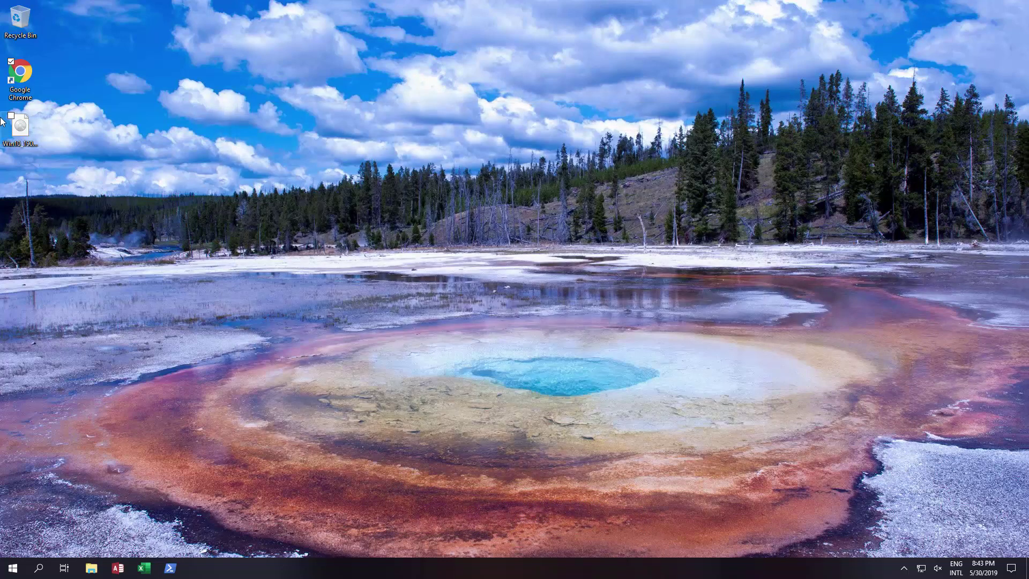
click(21, 133)
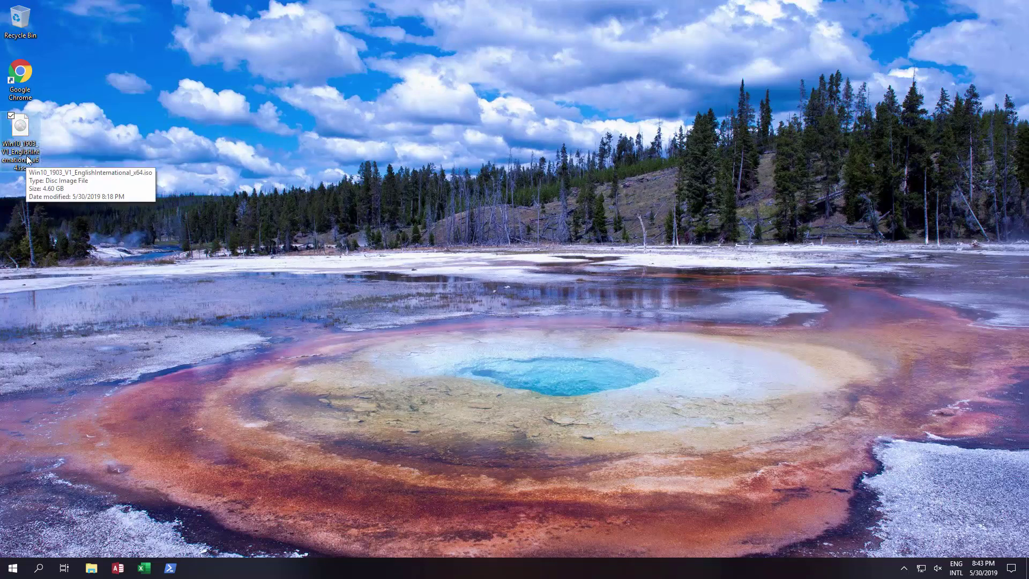
Mount the Windows 10 1903 ISO and advance past the first Setup page
double_click(22, 126)
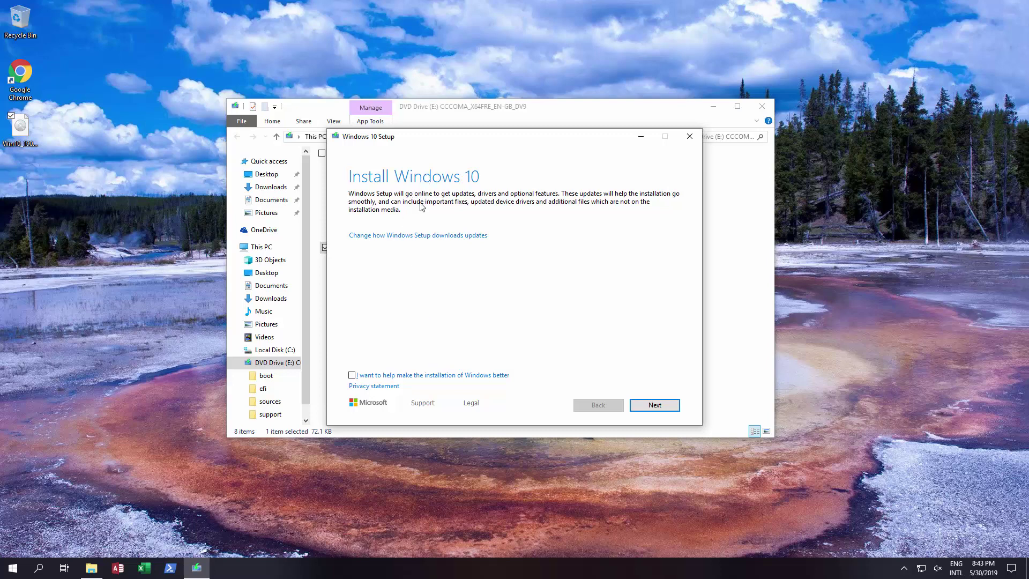
click(657, 406)
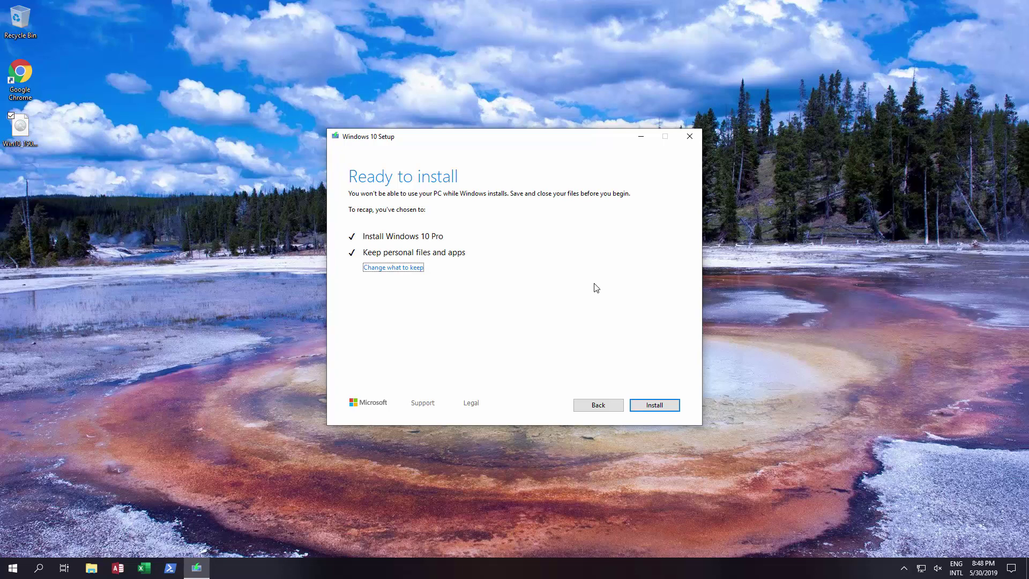
Start installing Windows 10 Pro, keeping personal files and apps
click(657, 408)
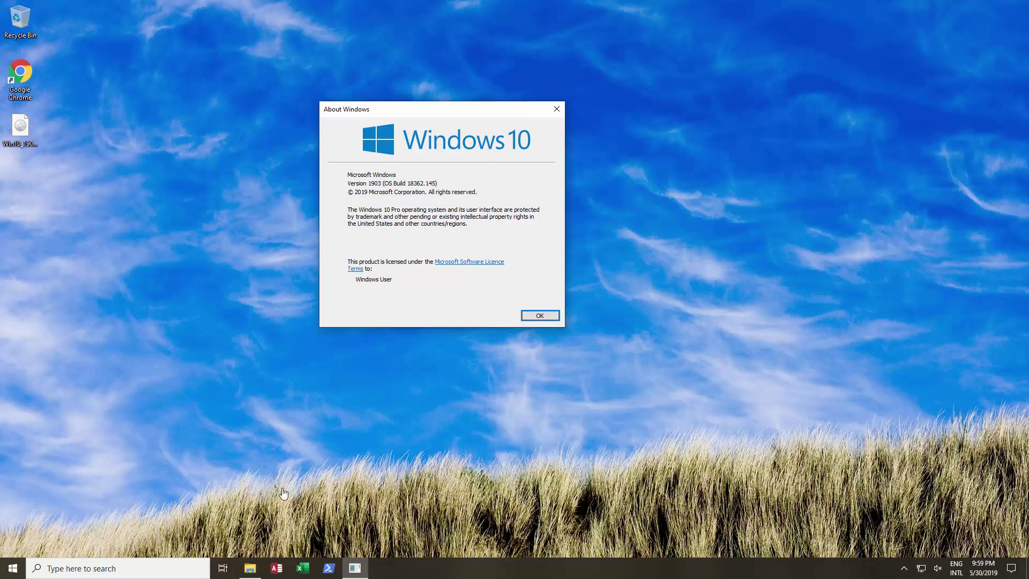
View the Windows.old folder on Local Disk (C:), then return to the desktop
click(250, 570)
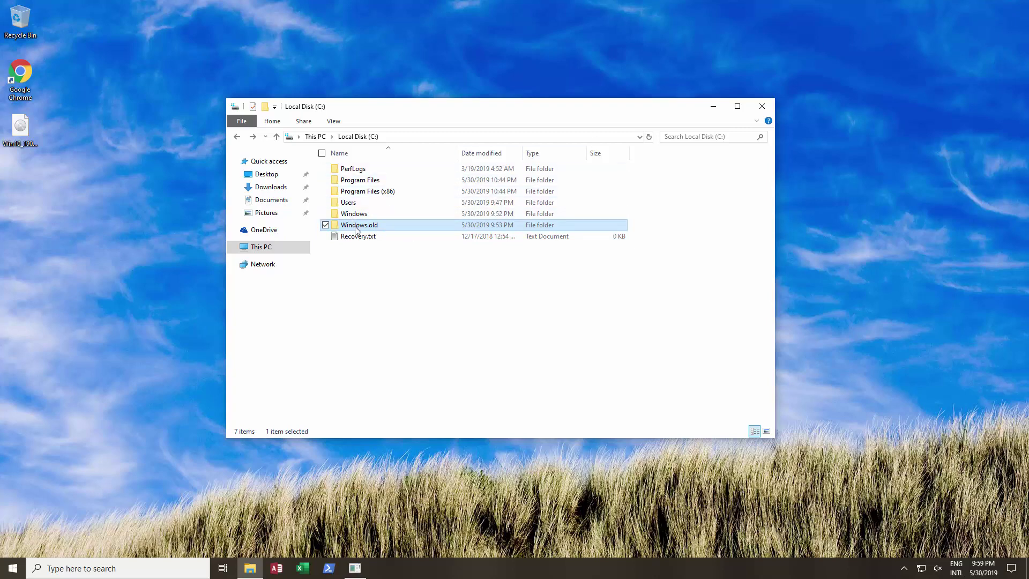
mouse_move(356, 229)
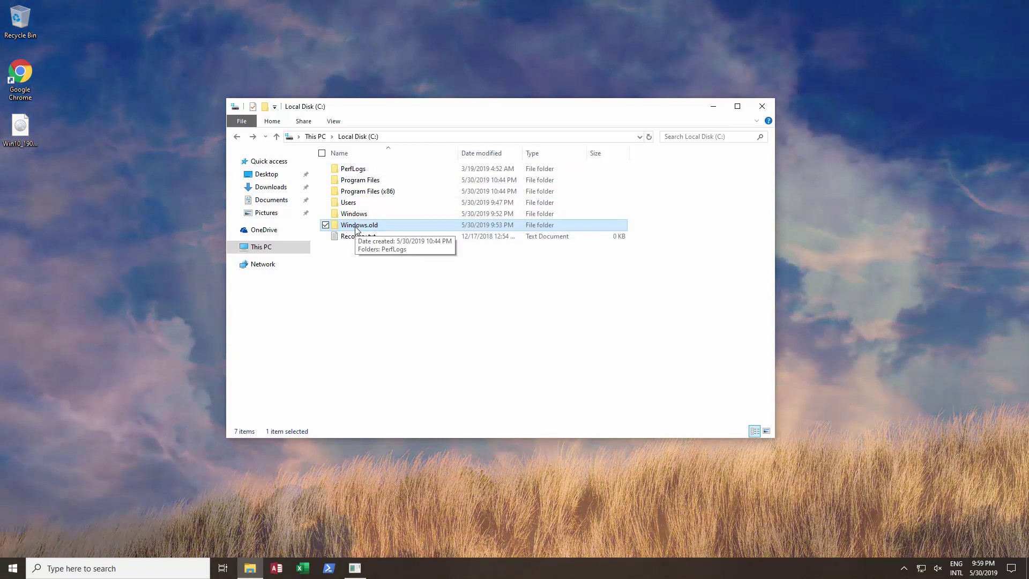
key(super+d)
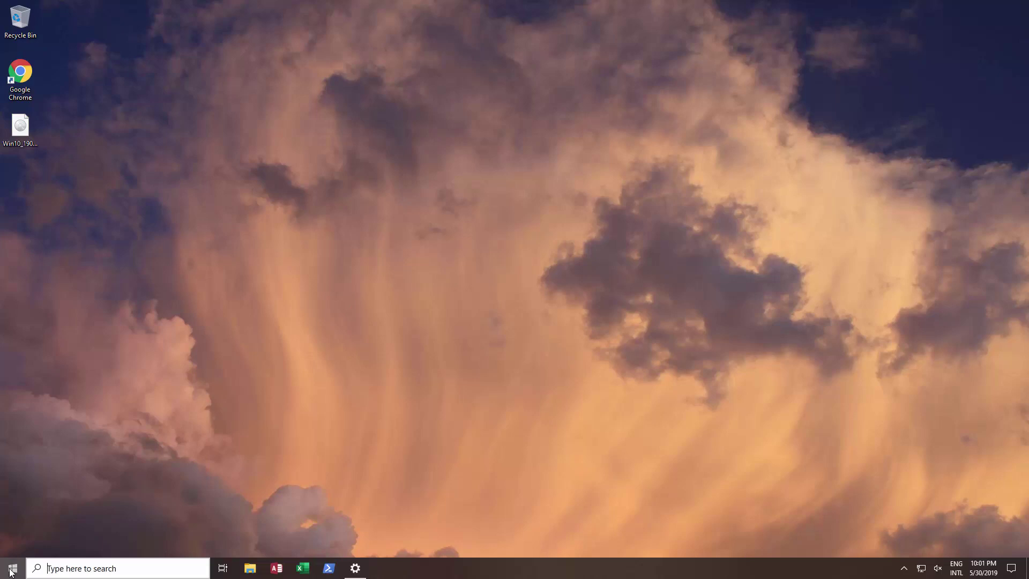
Bring up Settings on Update & Security > Recovery via the Start menu
click(13, 568)
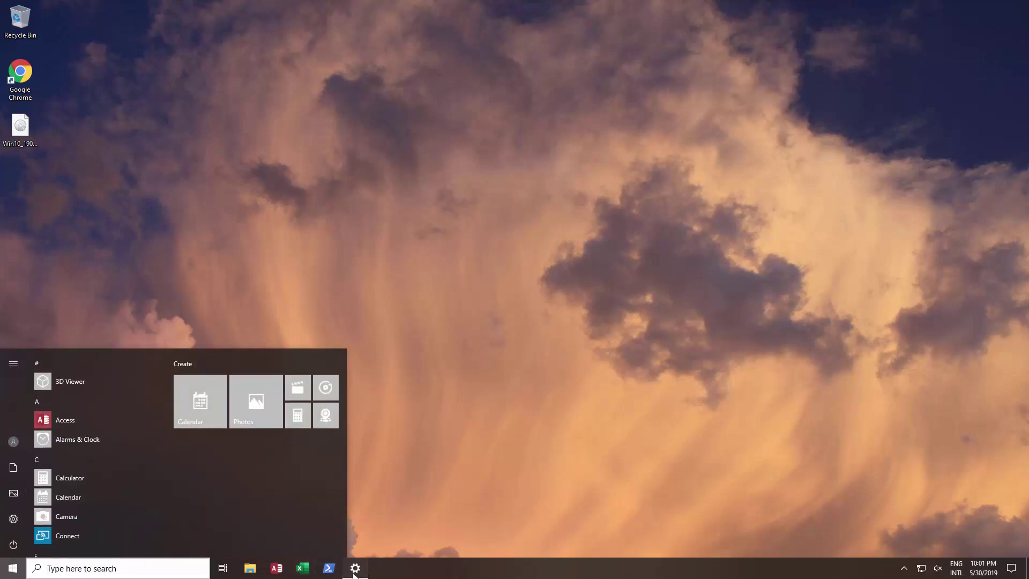
click(356, 568)
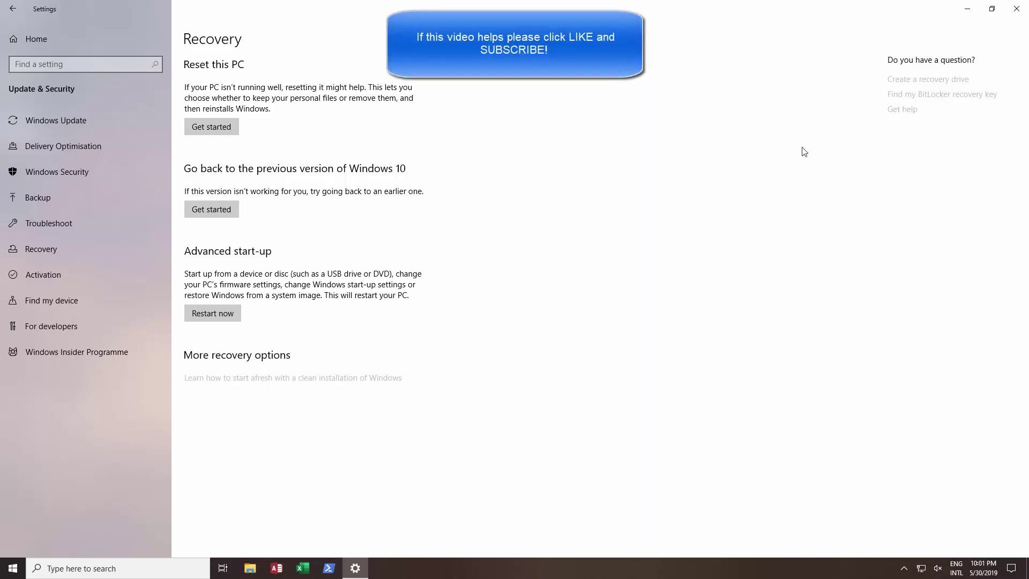
Close the Settings window showing the Recovery options
click(1017, 9)
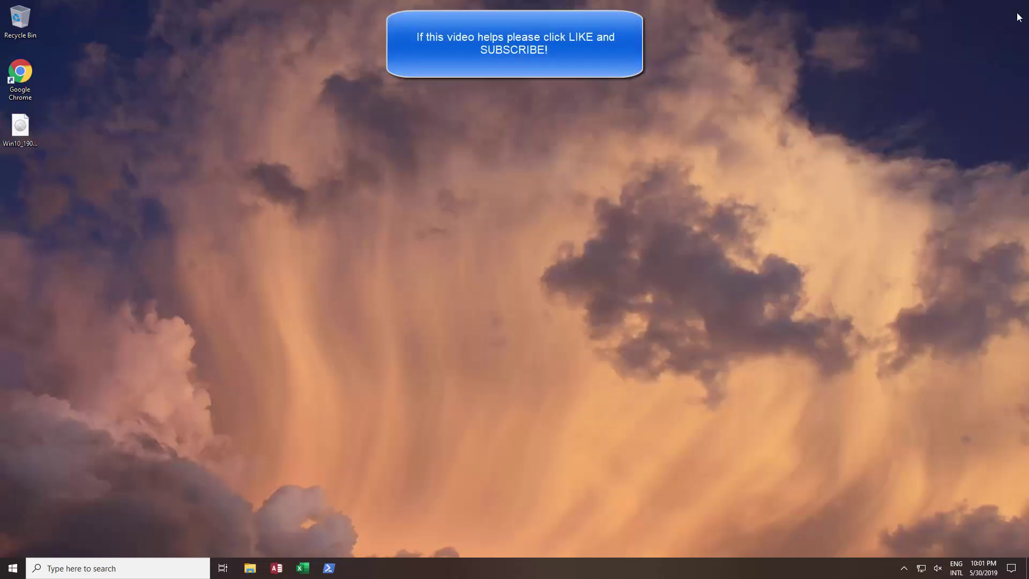